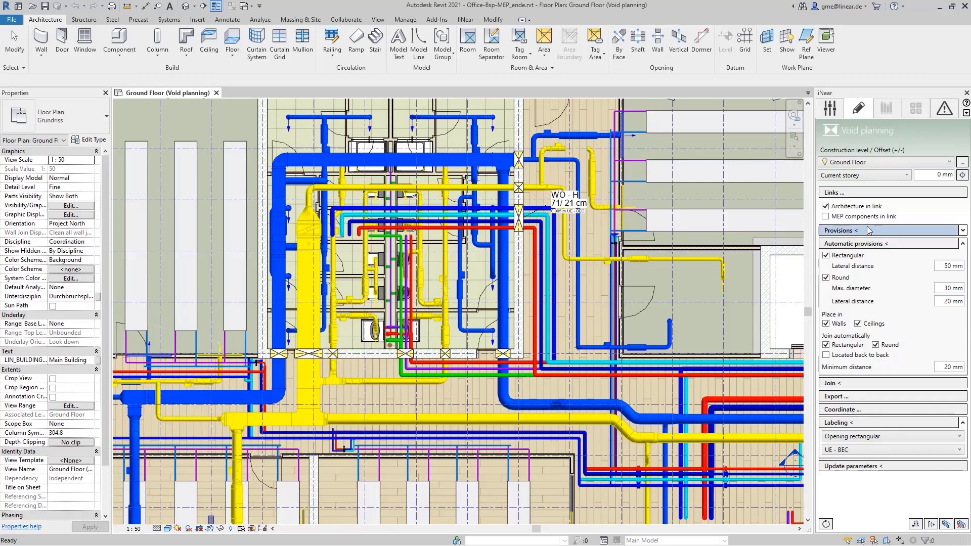
# Expand the provisions settings and open the export options for the ground floor void proposals
pyautogui.click(962, 230)
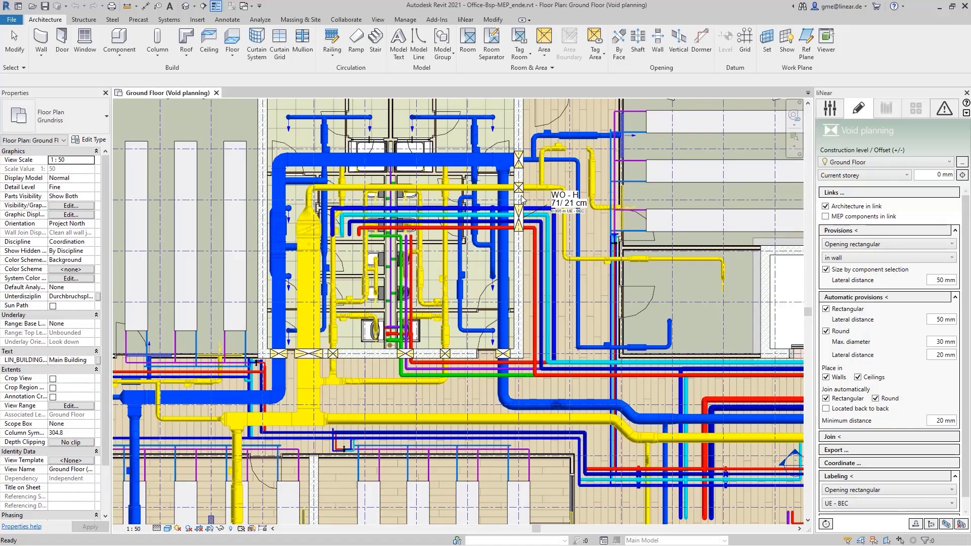
pyautogui.scroll(2, 522, 199)
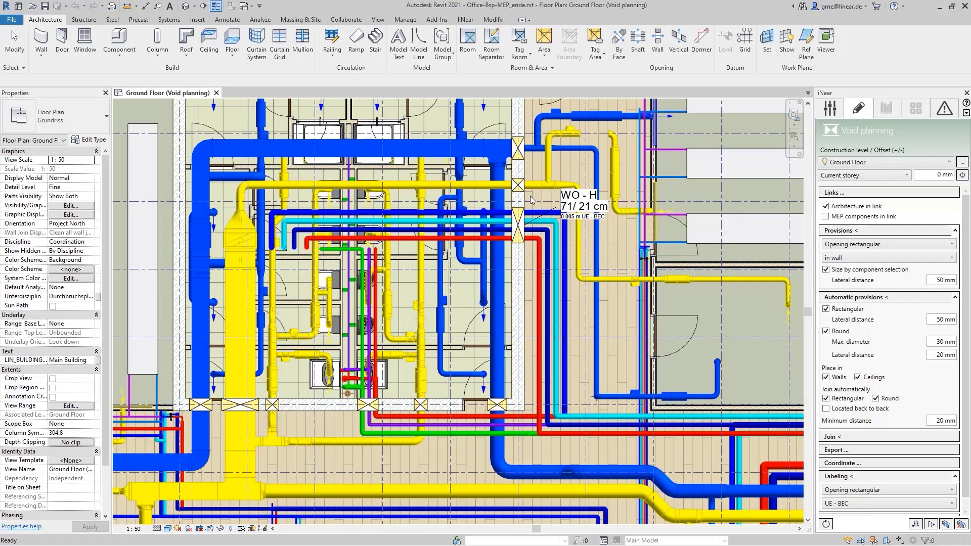
pyautogui.click(860, 450)
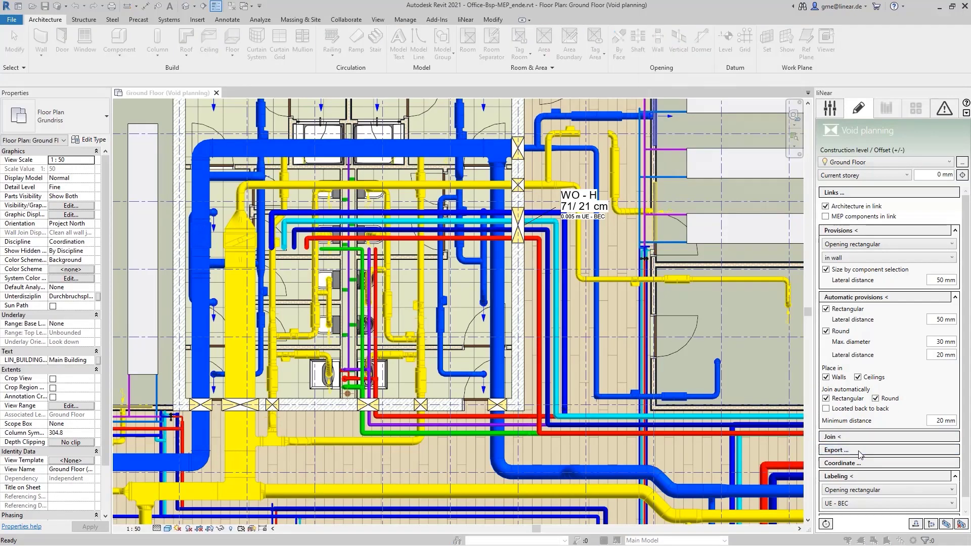
pyautogui.moveTo(734, 45); pyautogui.dragTo(613, 137)
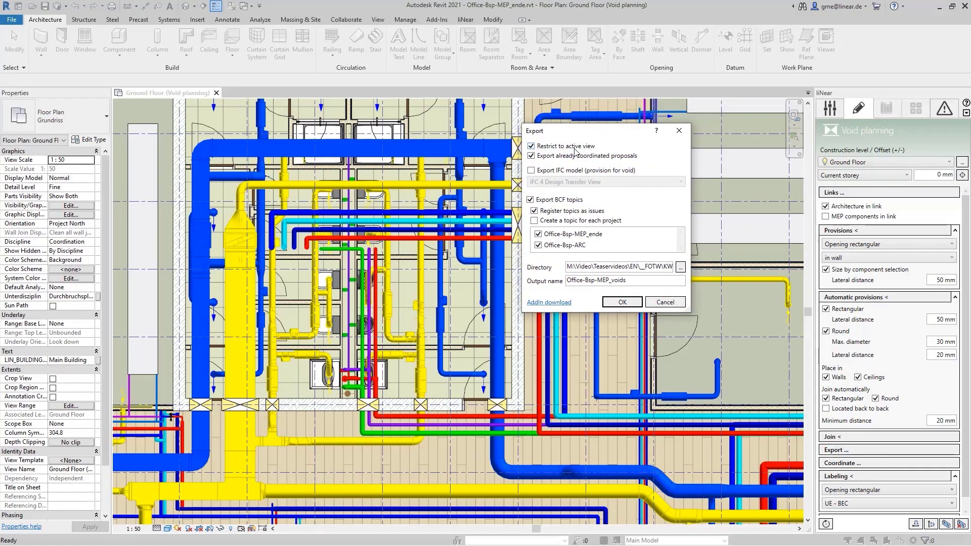
pyautogui.click(532, 170)
pyautogui.click(650, 183)
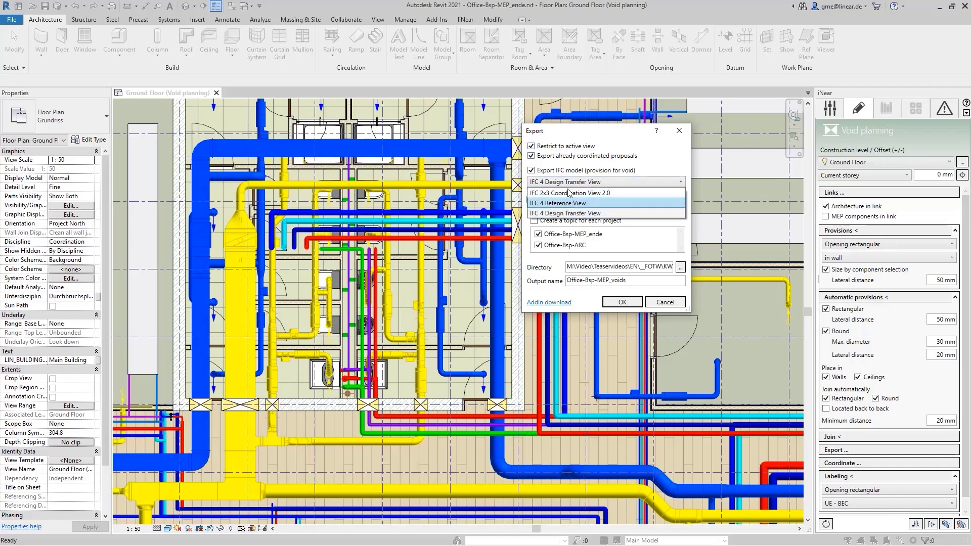
pyautogui.click(568, 175)
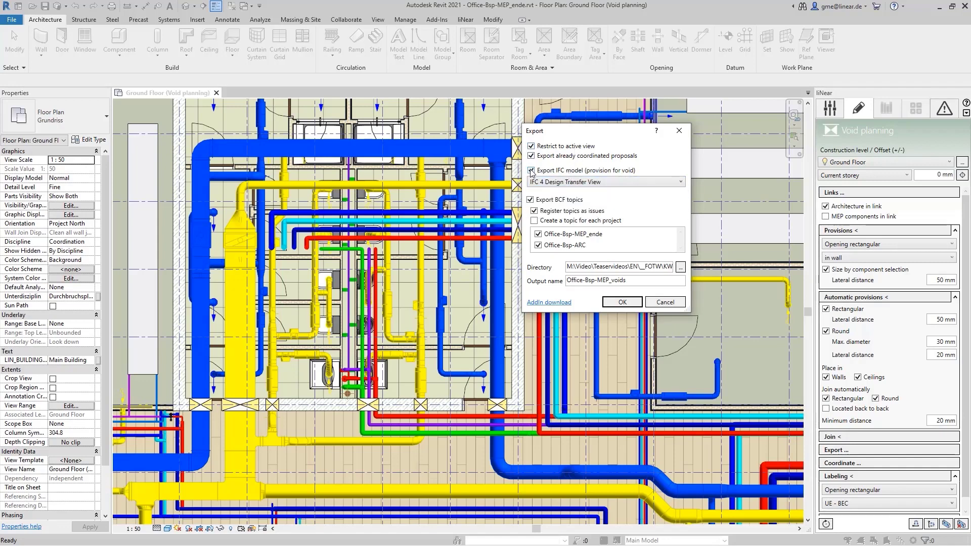
pyautogui.click(530, 171)
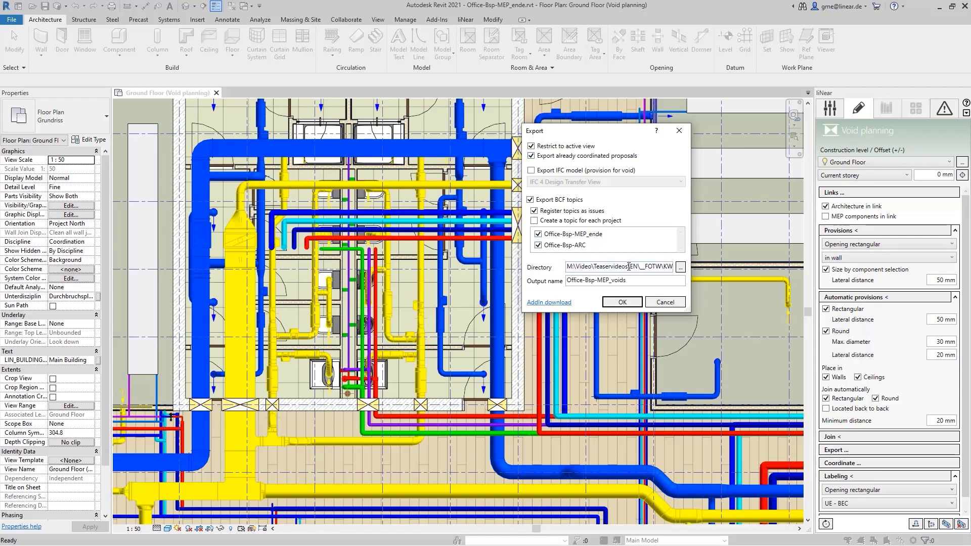
# Set the output name to Voids_MEP and export the void proposals as BCF topics
pyautogui.moveTo(631, 283); pyautogui.dragTo(552, 282)
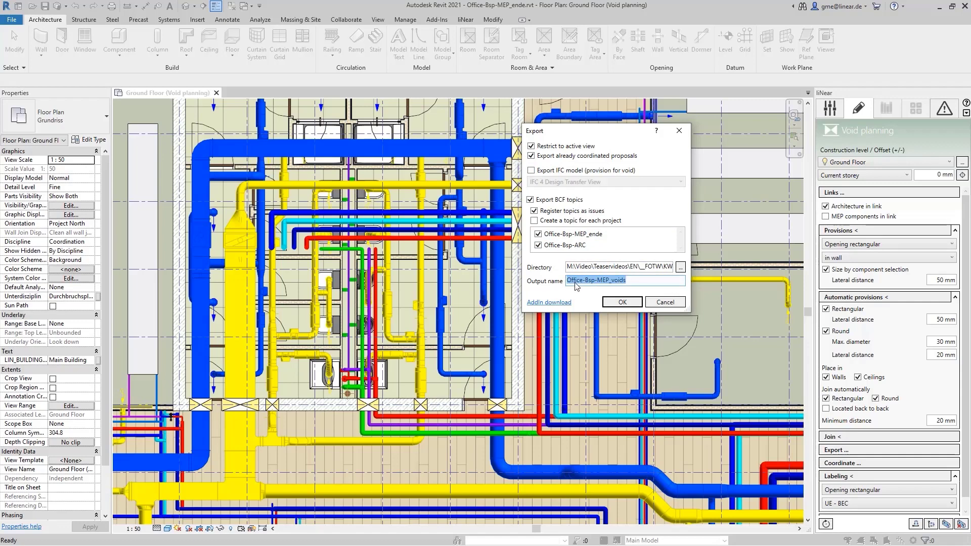
pyautogui.write('Voids_MEP')
pyautogui.click(622, 302)
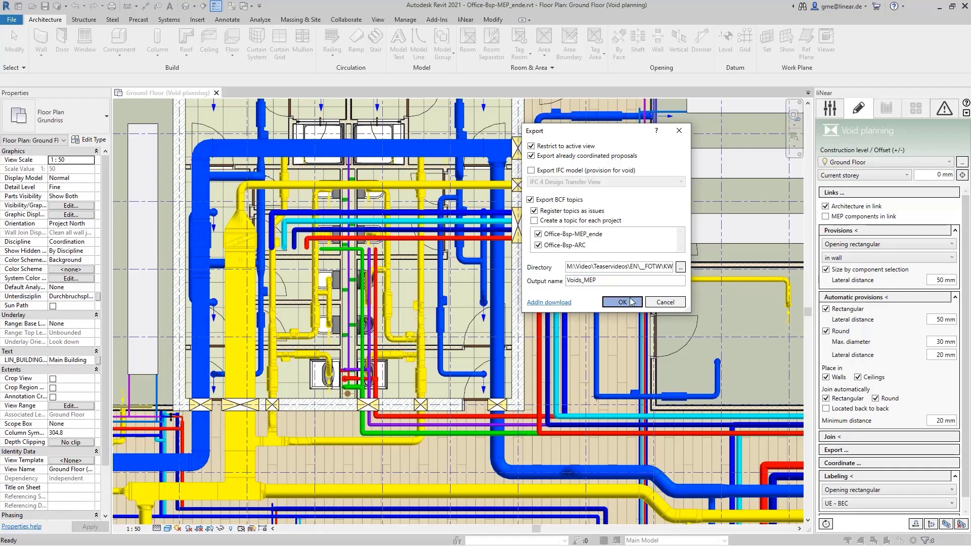
# Select the sixth rectangular opening issue of the Voids_MEP topic and display its component in the floor plan
pyautogui.click(946, 109)
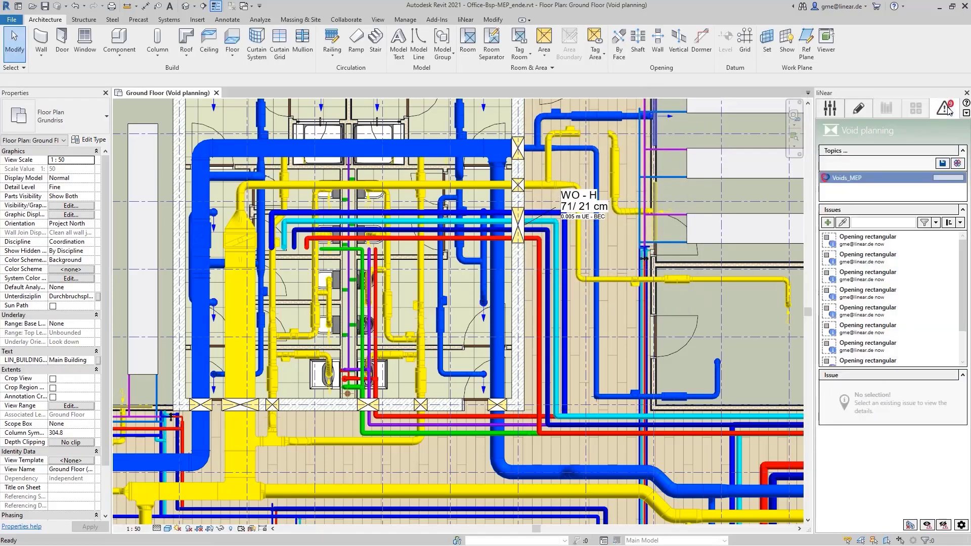
pyautogui.click(870, 245)
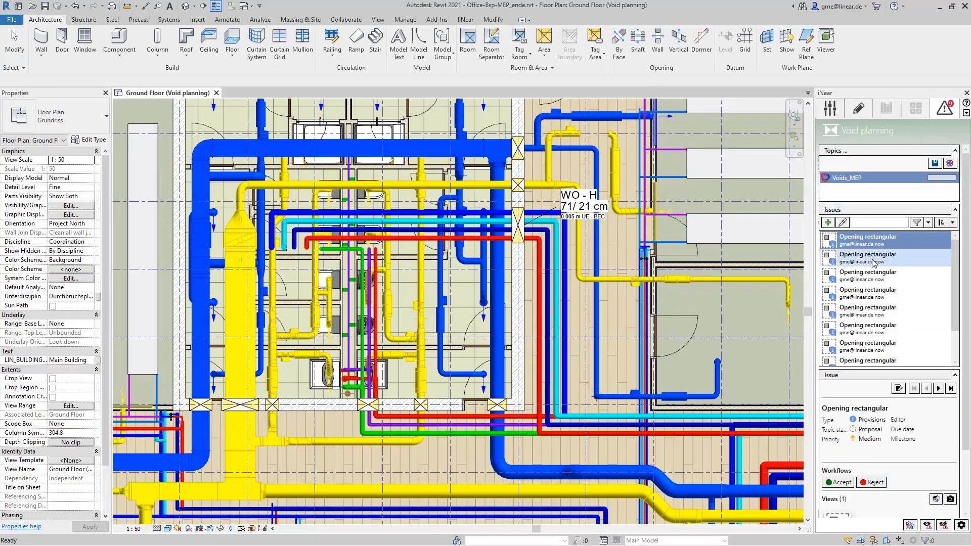
pyautogui.click(873, 261)
pyautogui.click(875, 297)
pyautogui.click(873, 314)
pyautogui.click(872, 328)
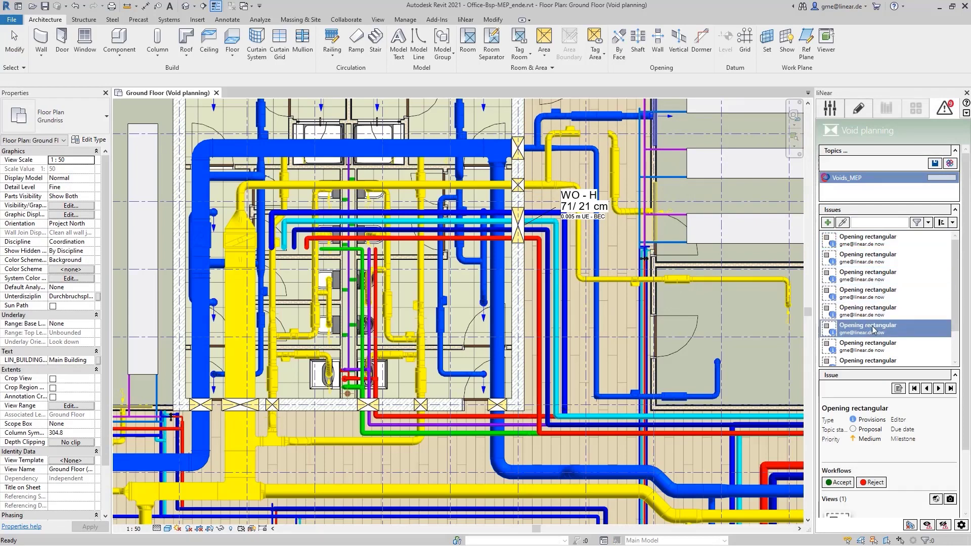
pyautogui.scroll(-3, 965, 397)
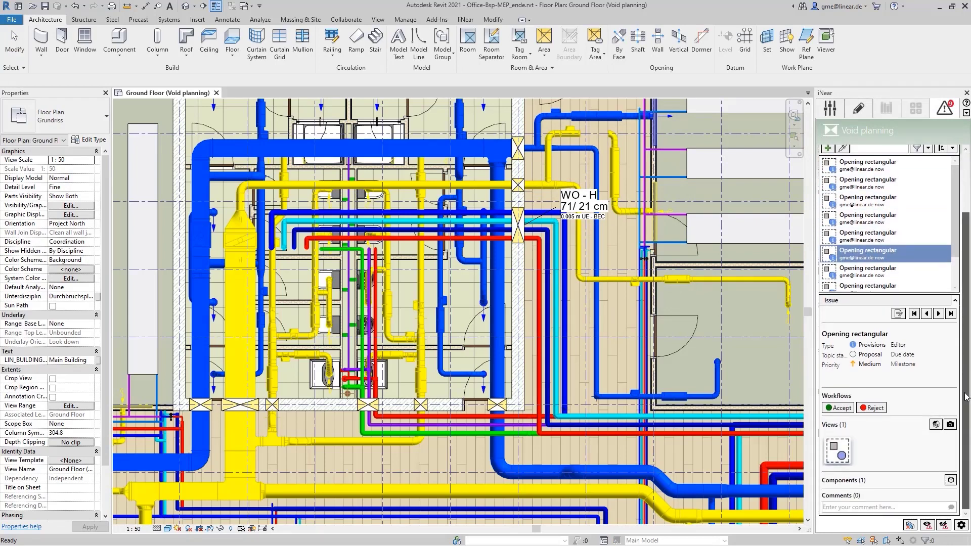
pyautogui.click(951, 480)
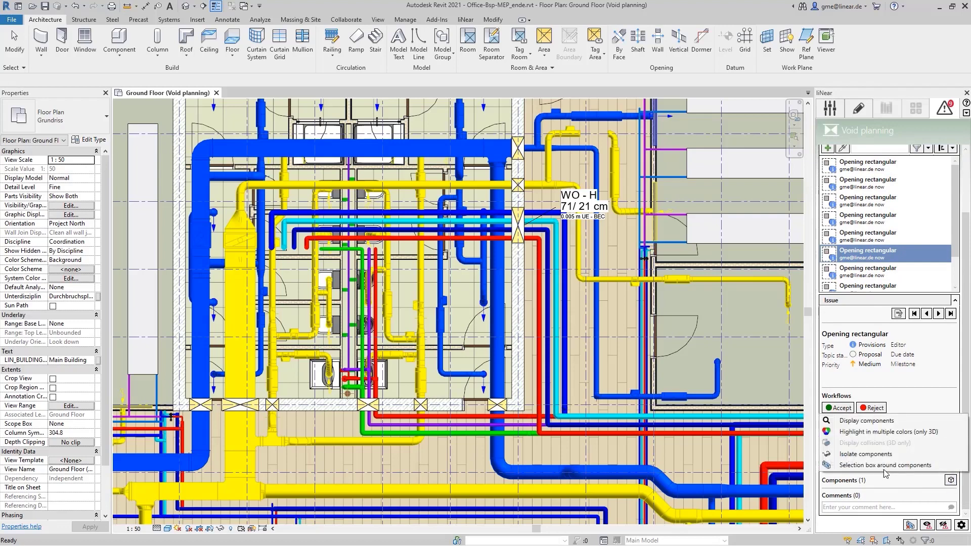
pyautogui.click(866, 420)
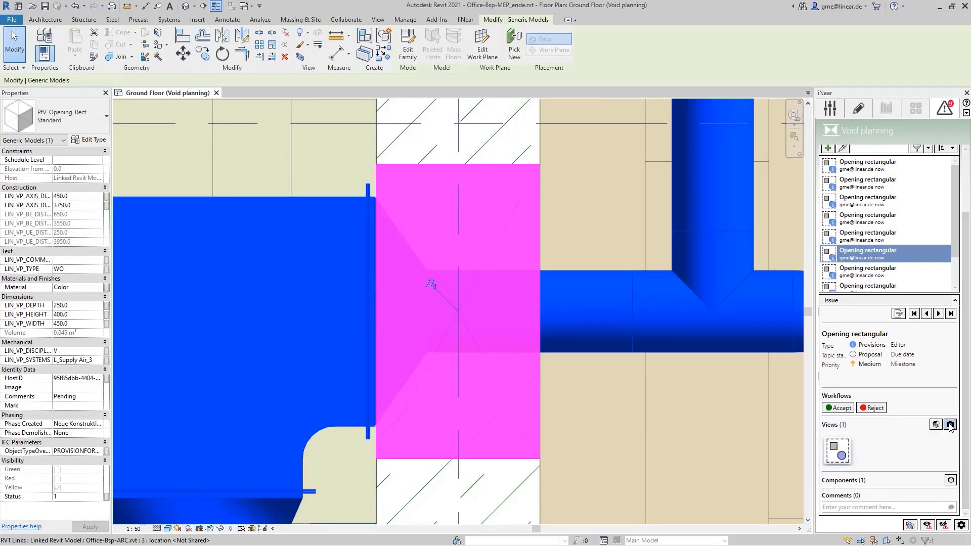
# Attach a snapshot of the current view to the selected opening issue and add the comment "Ventilation"
pyautogui.click(950, 426)
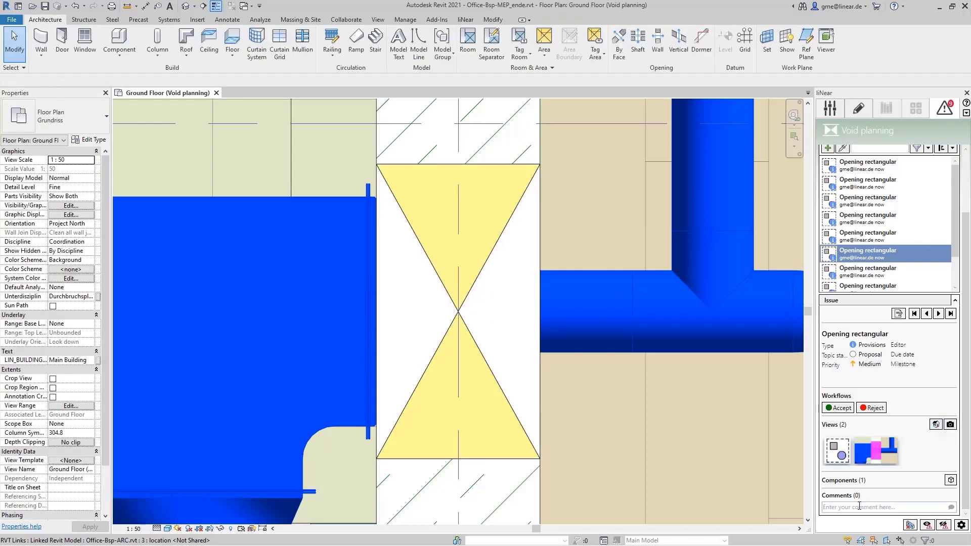
pyautogui.click(859, 506)
pyautogui.write('Ve')
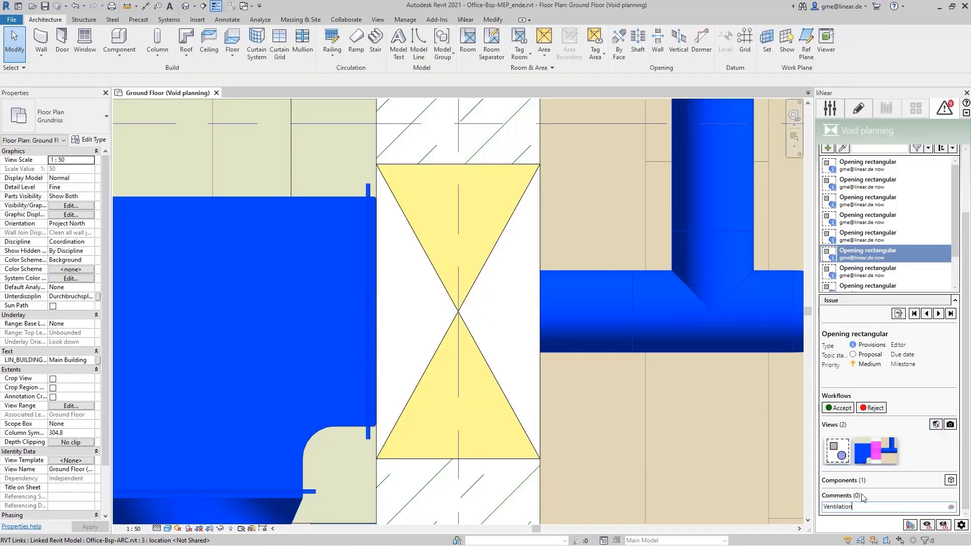
pyautogui.write('ntilation')
pyautogui.press('Return')
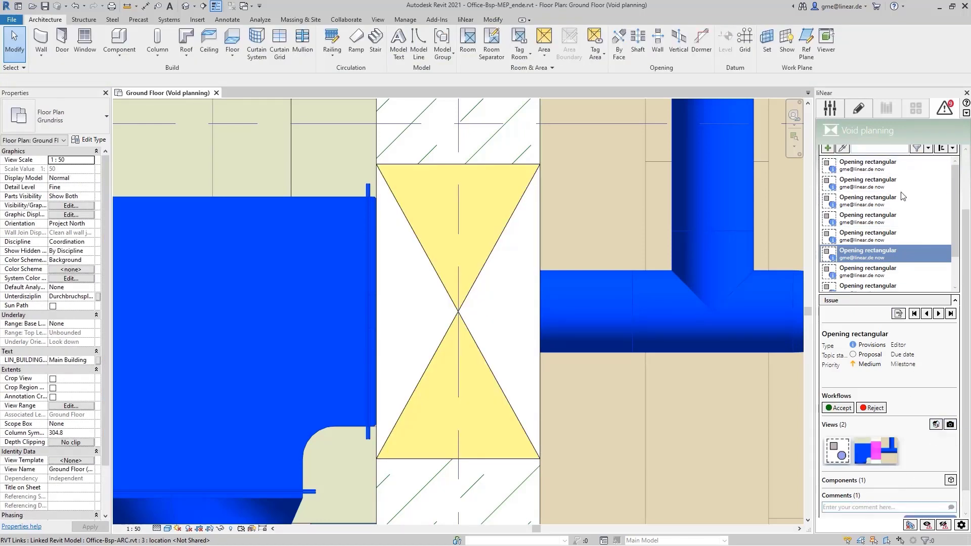
# Check the exported Voids_MEP.bcf file in its storage folder and close the folder window
pyautogui.scroll(3, 860, 175)
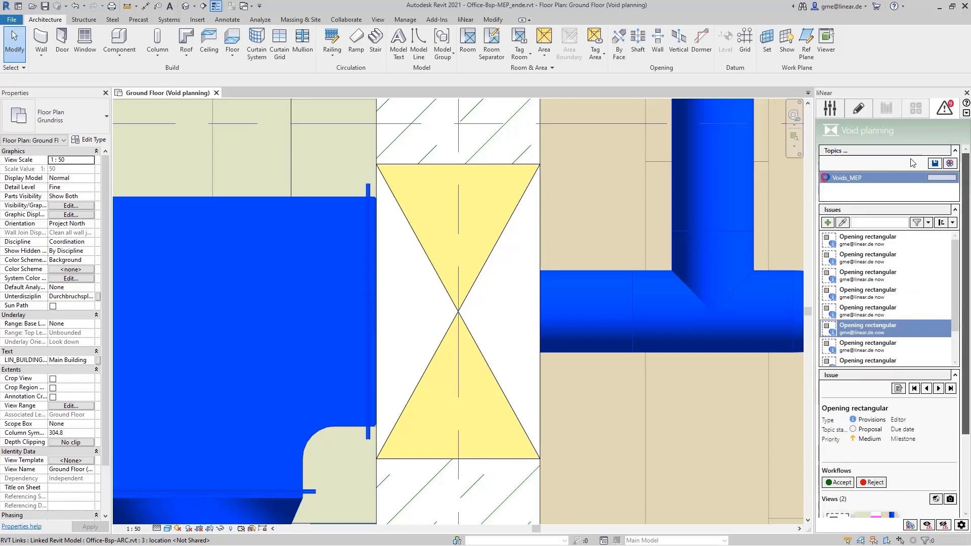
pyautogui.rightClick(860, 176)
pyautogui.click(889, 185)
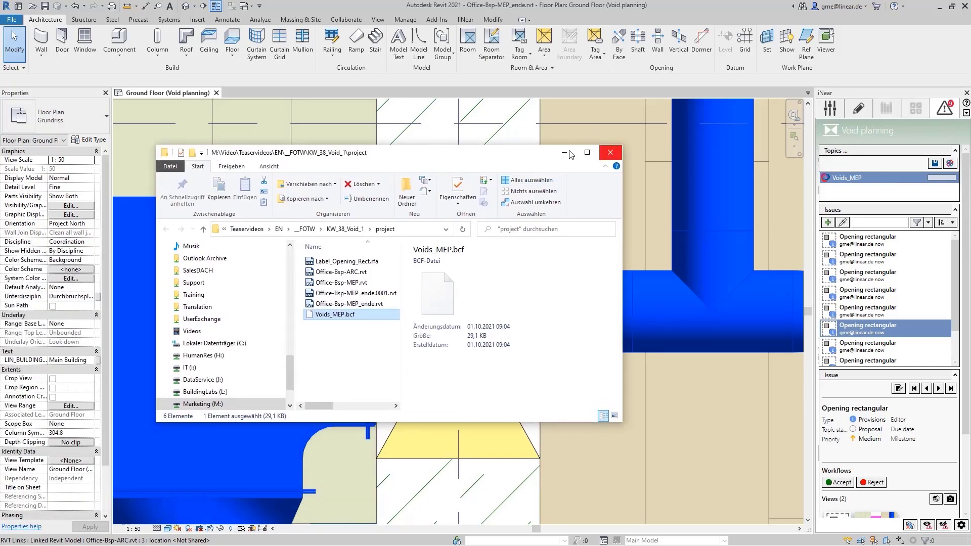
pyautogui.click(610, 153)
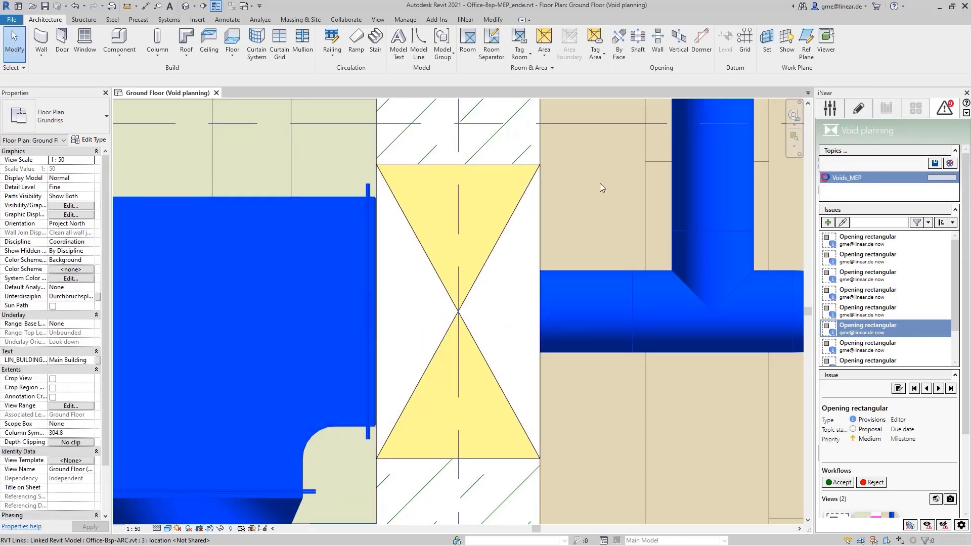
# Return to an overview of the ground floor plan and display the add-ins containing the Void Manager
pyautogui.scroll(-5, 583, 190)
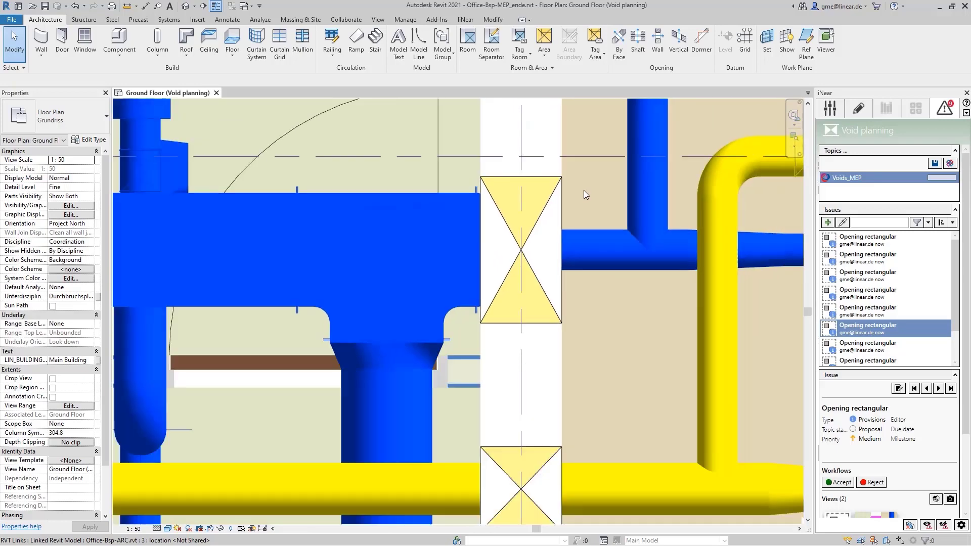
pyautogui.scroll(-4, 584, 191)
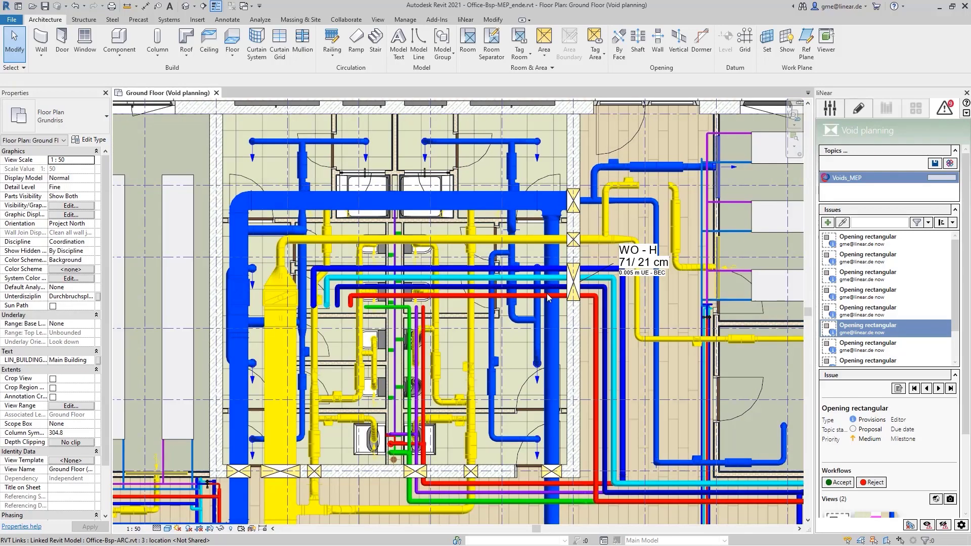
pyautogui.moveTo(515, 342); pyautogui.dragTo(541, 318, button='middle')
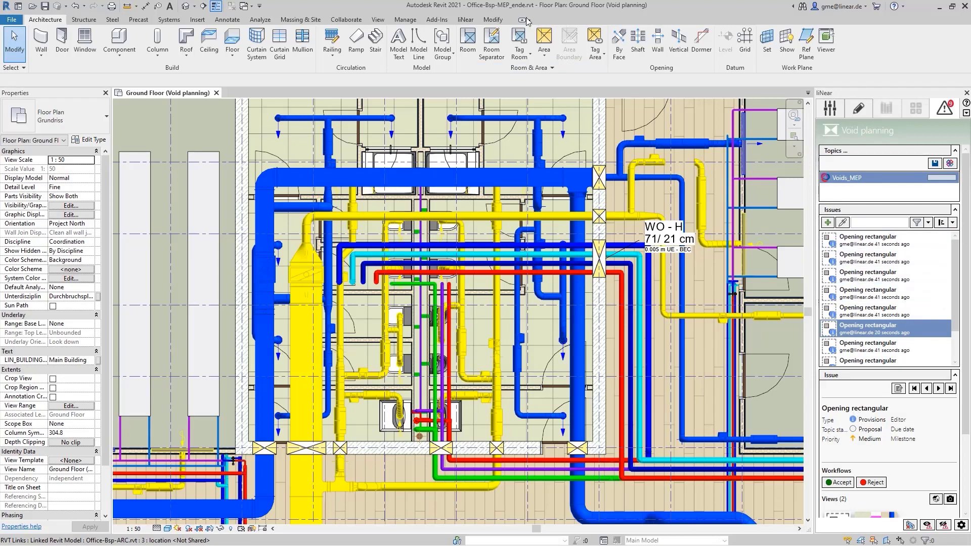
pyautogui.click(455, 18)
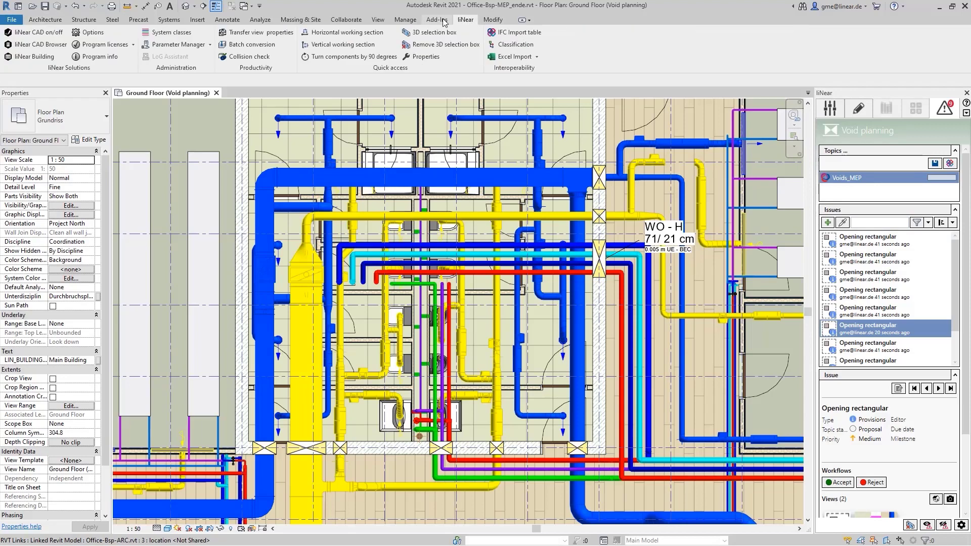
pyautogui.click(437, 19)
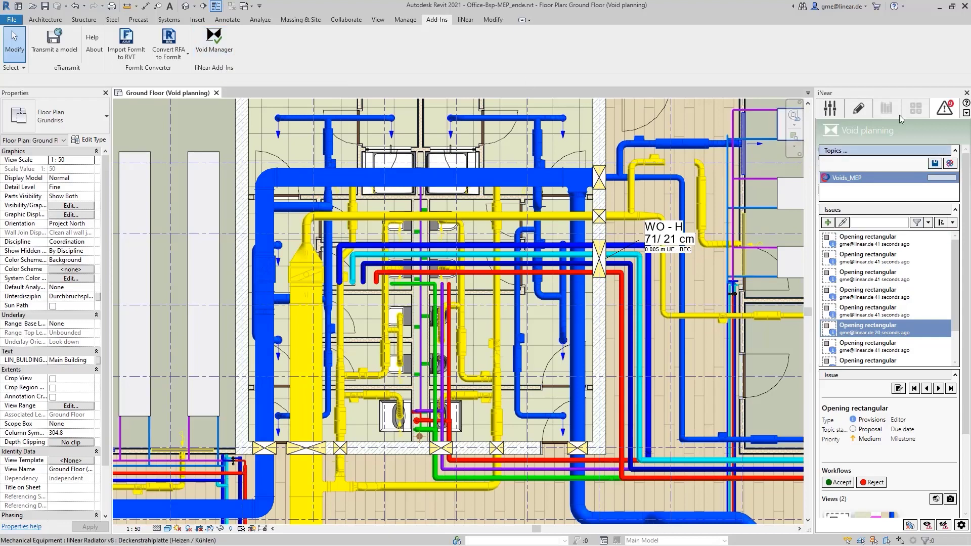
# Look up the AddIn download link in the void export settings and close them without exporting
pyautogui.click(859, 110)
pyautogui.click(839, 449)
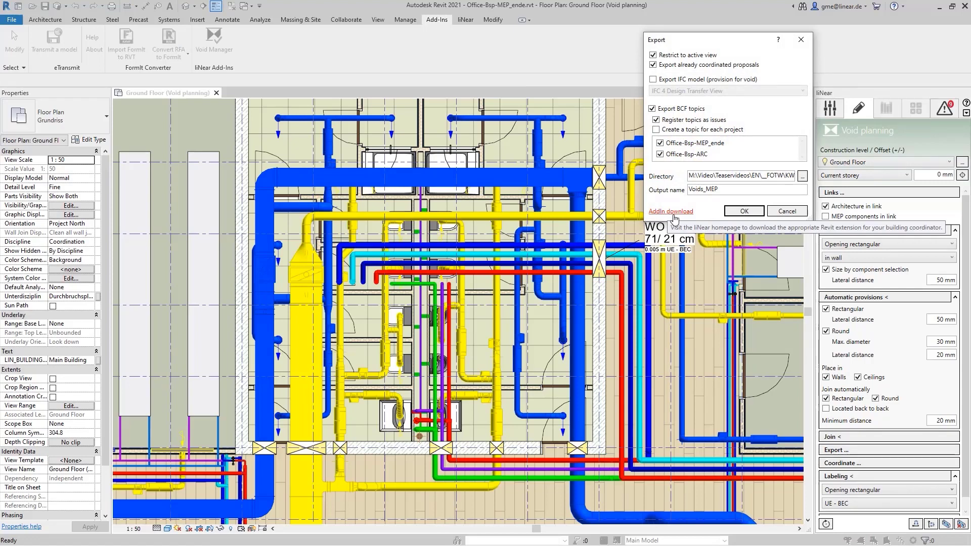
pyautogui.click(802, 40)
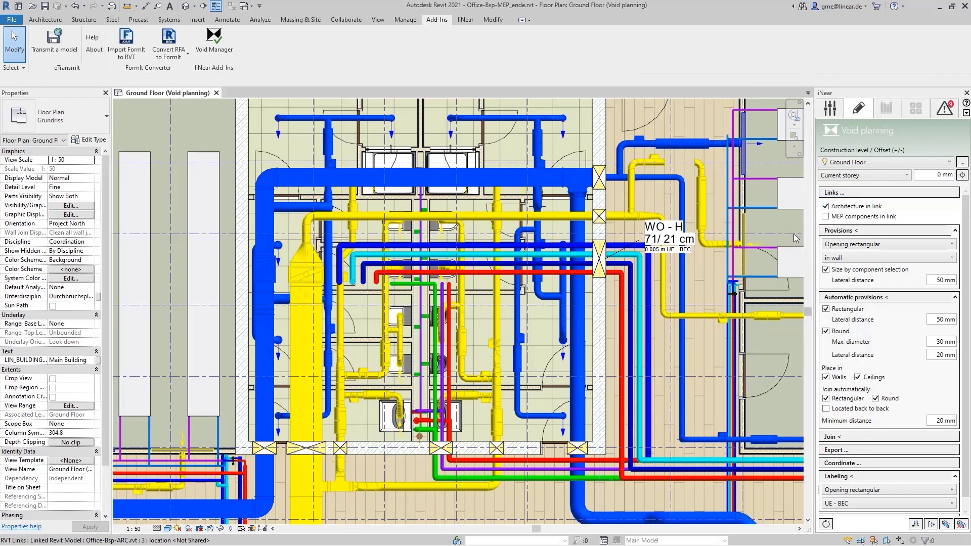
# Link the external BCF file Office_voids_structural.bcf to the project's topics
pyautogui.click(944, 109)
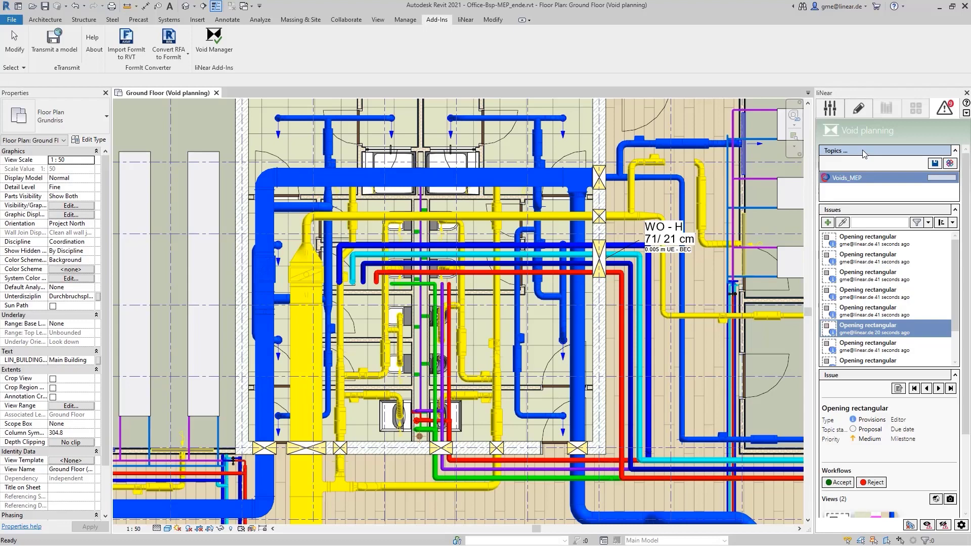
pyautogui.click(862, 150)
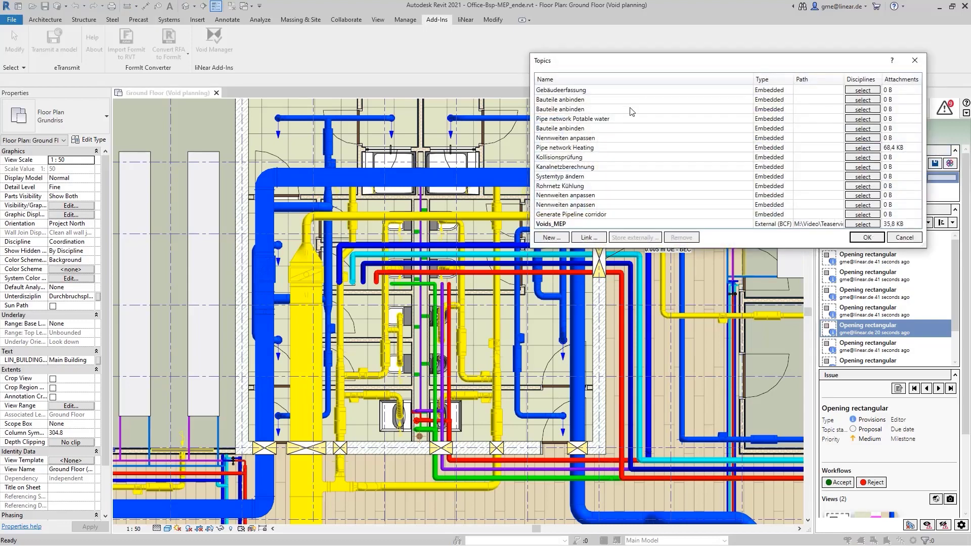
pyautogui.click(588, 238)
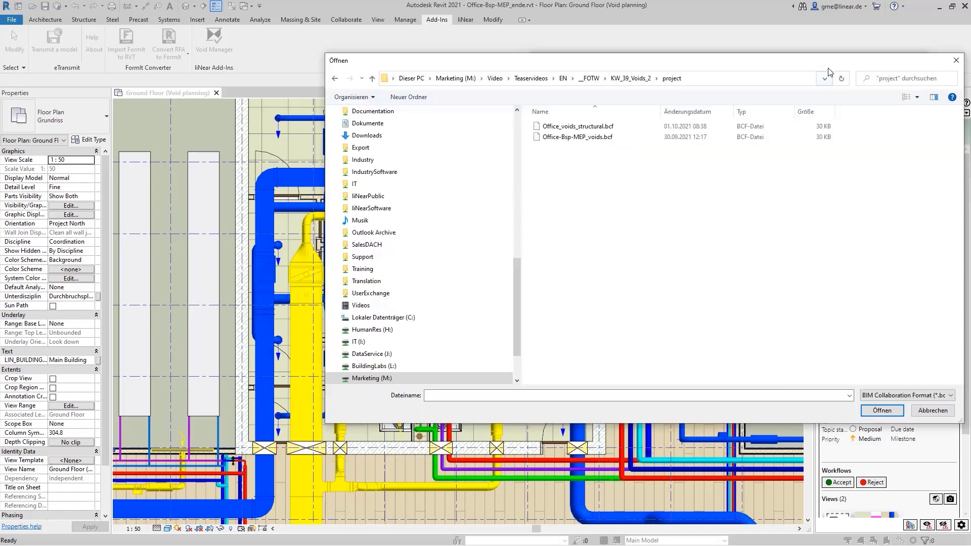
pyautogui.doubleClick(574, 130)
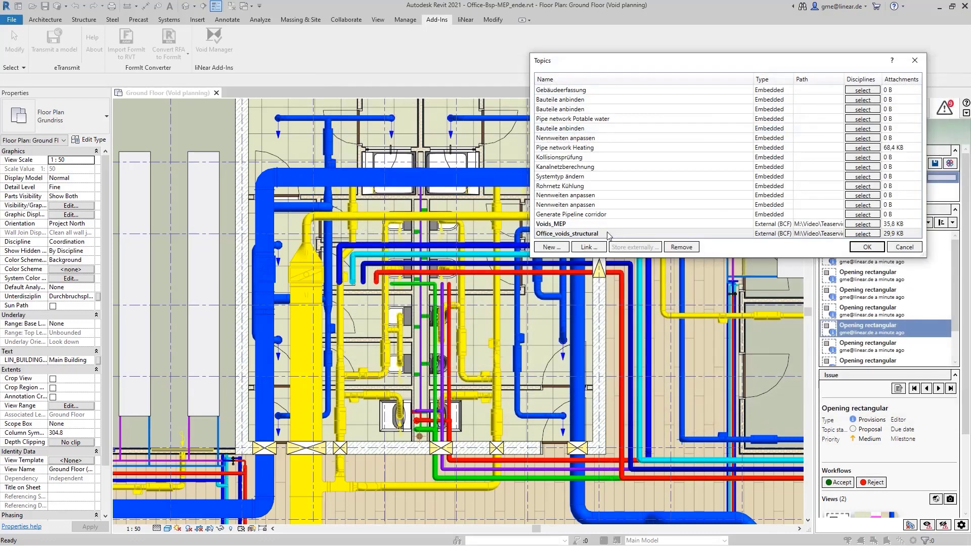
pyautogui.click(867, 247)
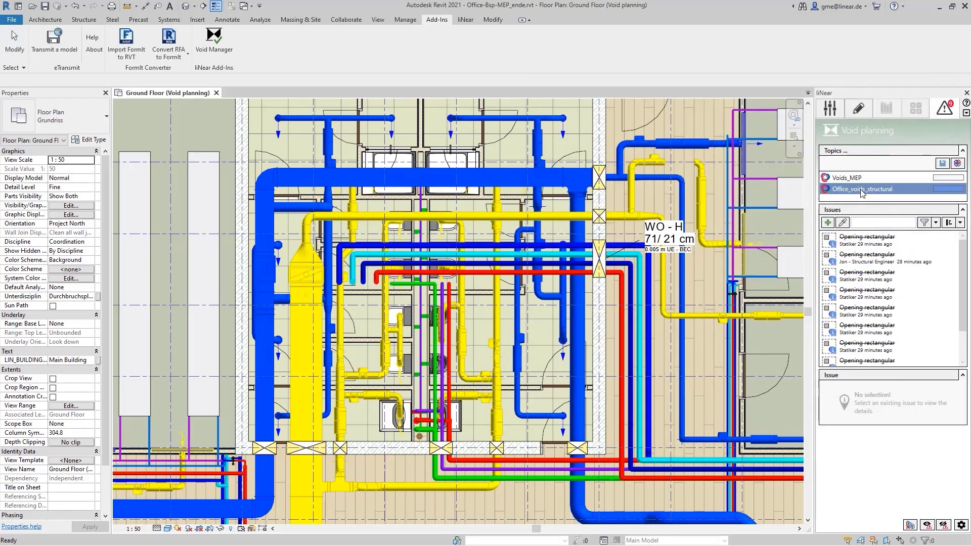
# Review the details of the rectangular opening issues near the end of the Office_voids_structural topic
pyautogui.moveTo(953, 259); pyautogui.dragTo(950, 287)
pyautogui.click(866, 346)
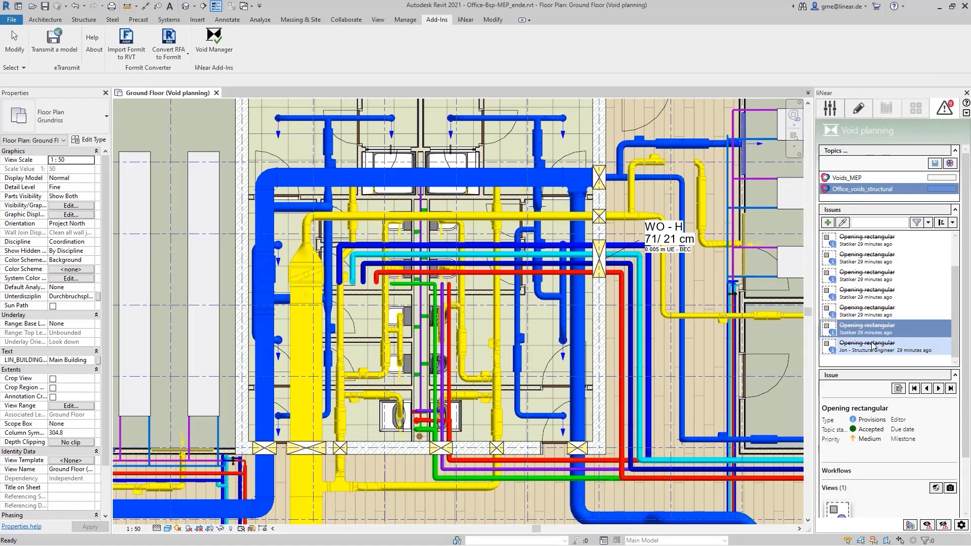
pyautogui.click(865, 309)
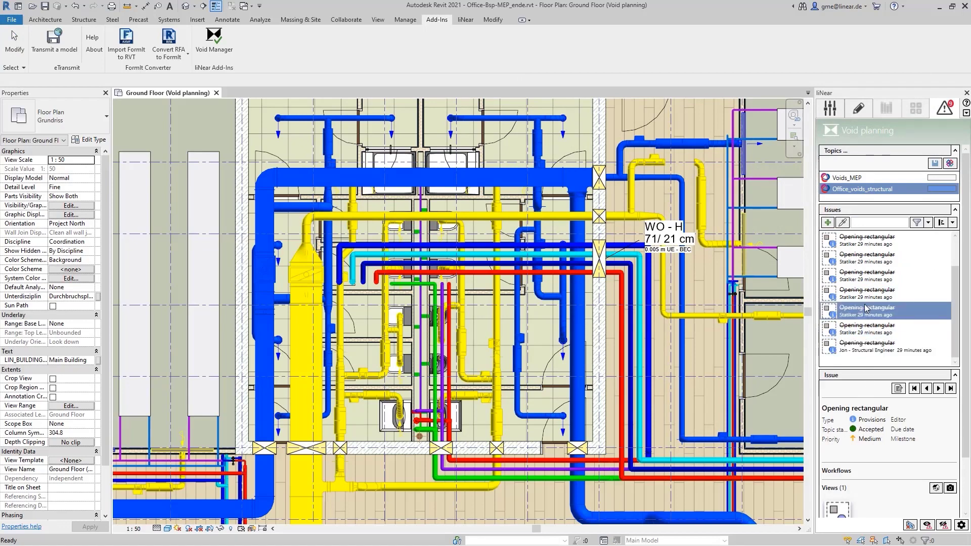
# Coordinate the voids by comparing them with the model and the VoidsMEP and Officevoids_structural issues, with the BCF file comparison turned off
pyautogui.click(855, 112)
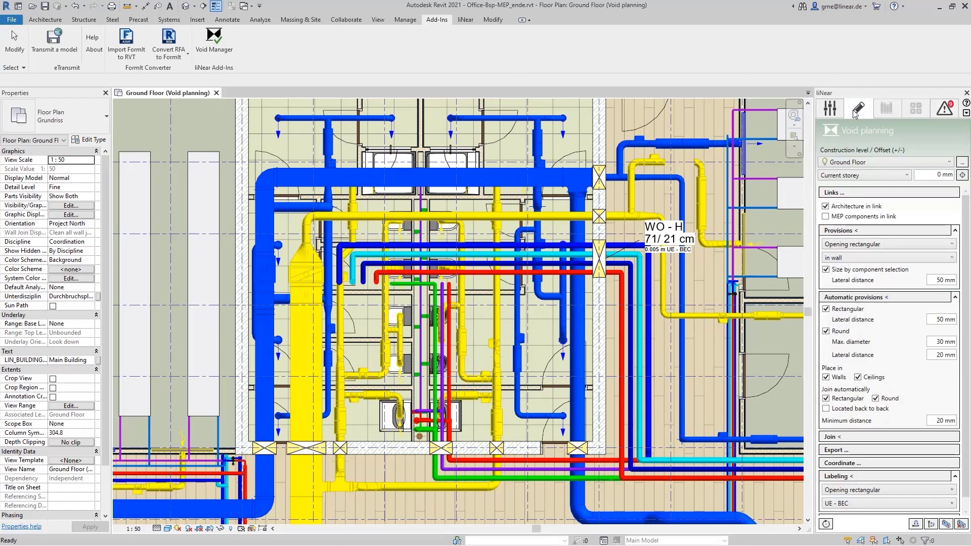
pyautogui.click(840, 463)
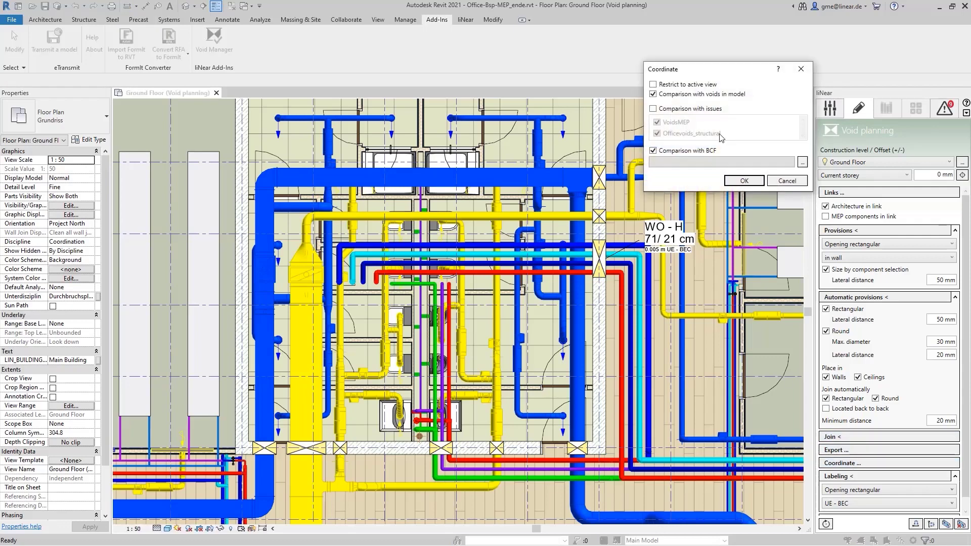
pyautogui.click(653, 108)
pyautogui.click(652, 150)
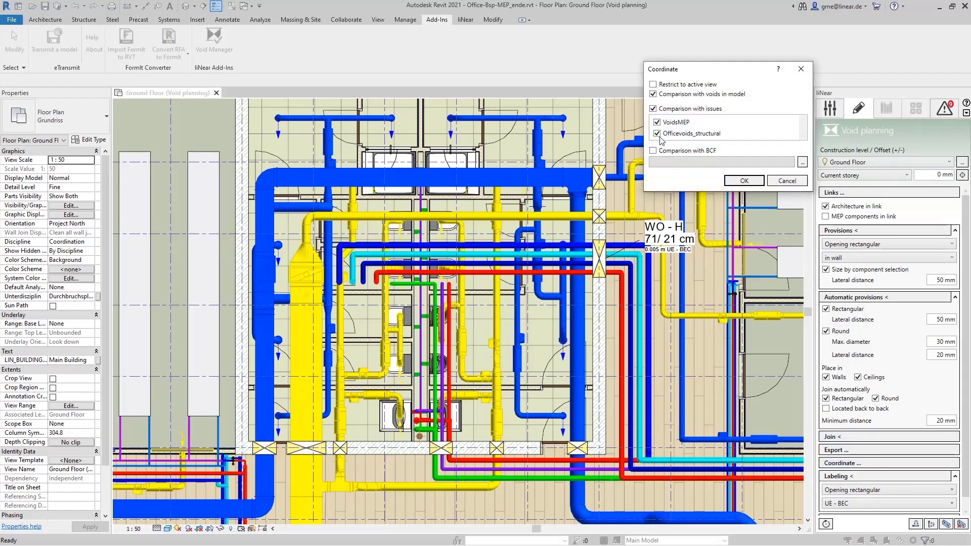
pyautogui.click(746, 181)
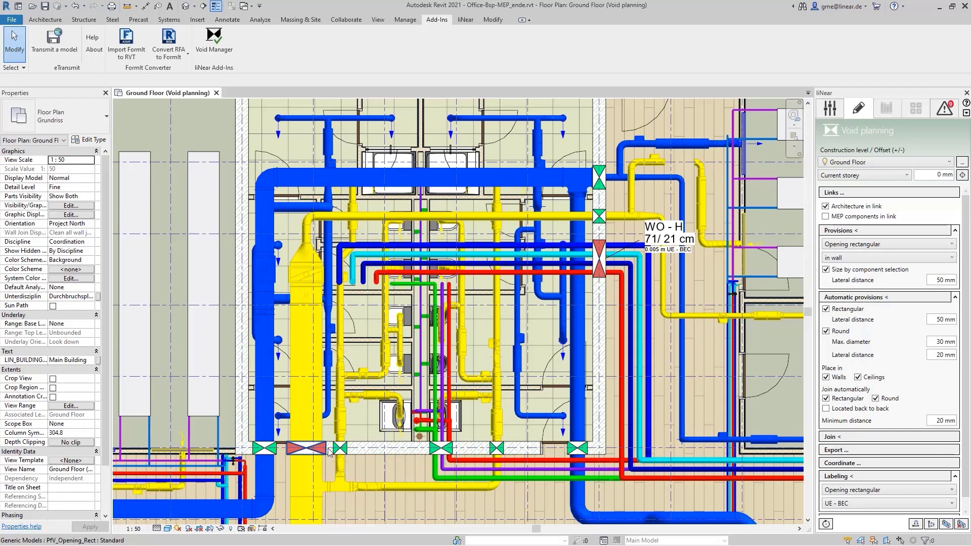
# Find the issue belonging to the red rectangular void in the lower corridor wall by picking it in the plan, and read its comments
pyautogui.click(944, 108)
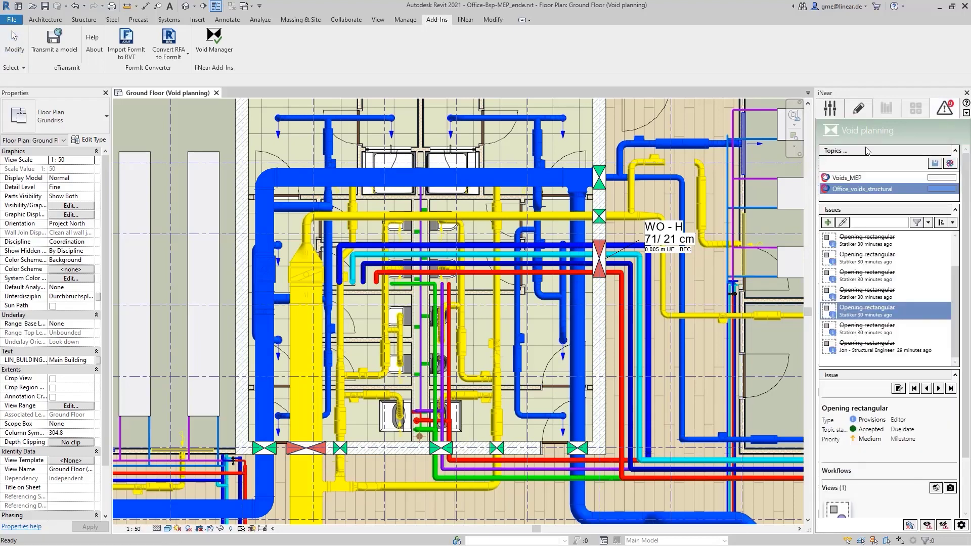
pyautogui.click(843, 223)
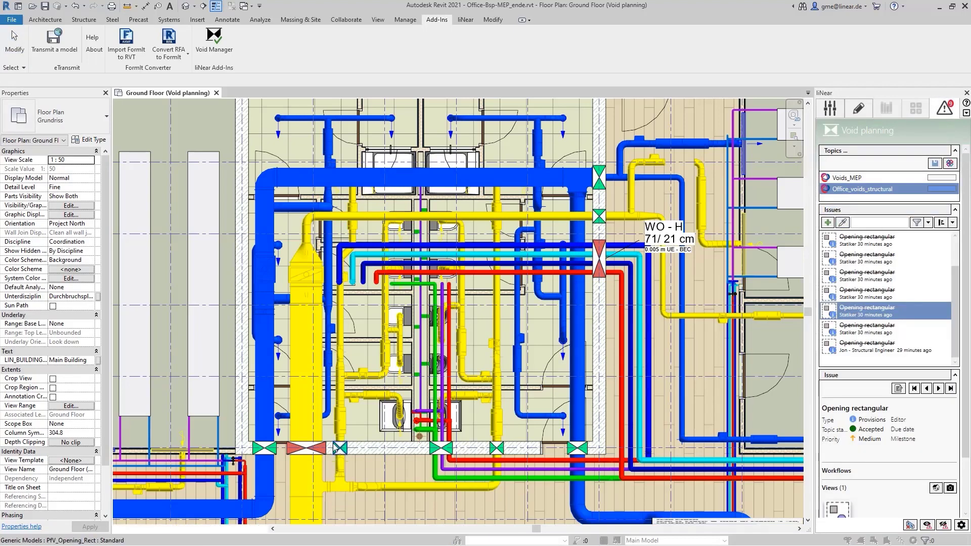
pyautogui.click(316, 447)
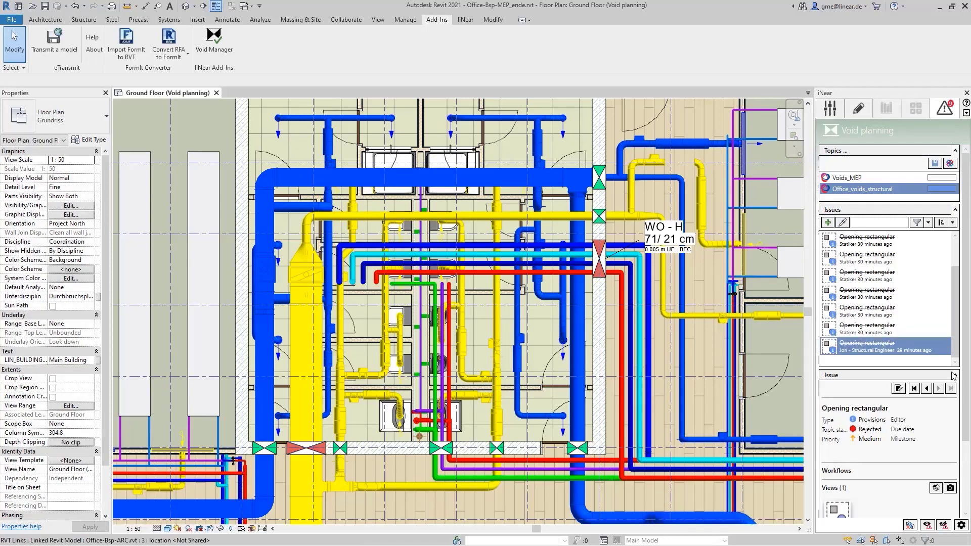
pyautogui.scroll(-3, 966, 469)
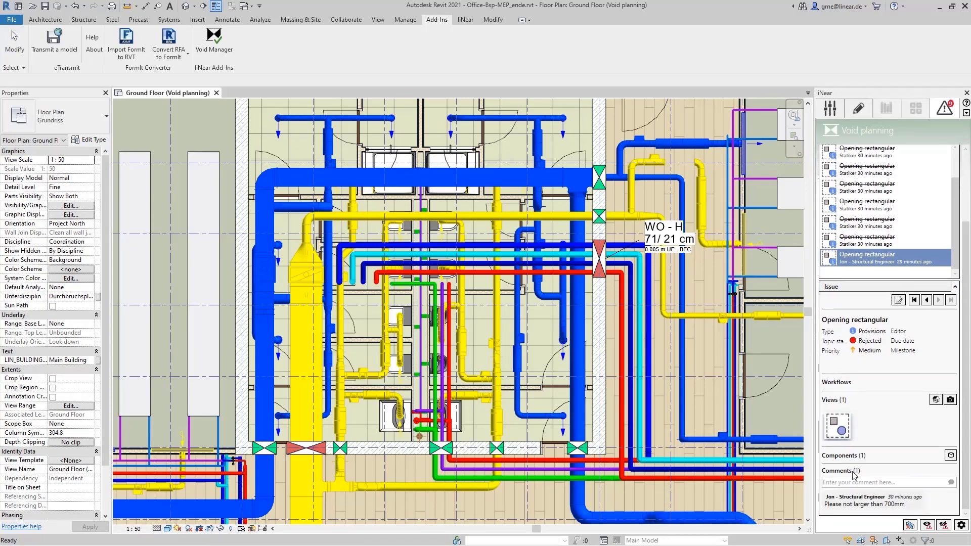